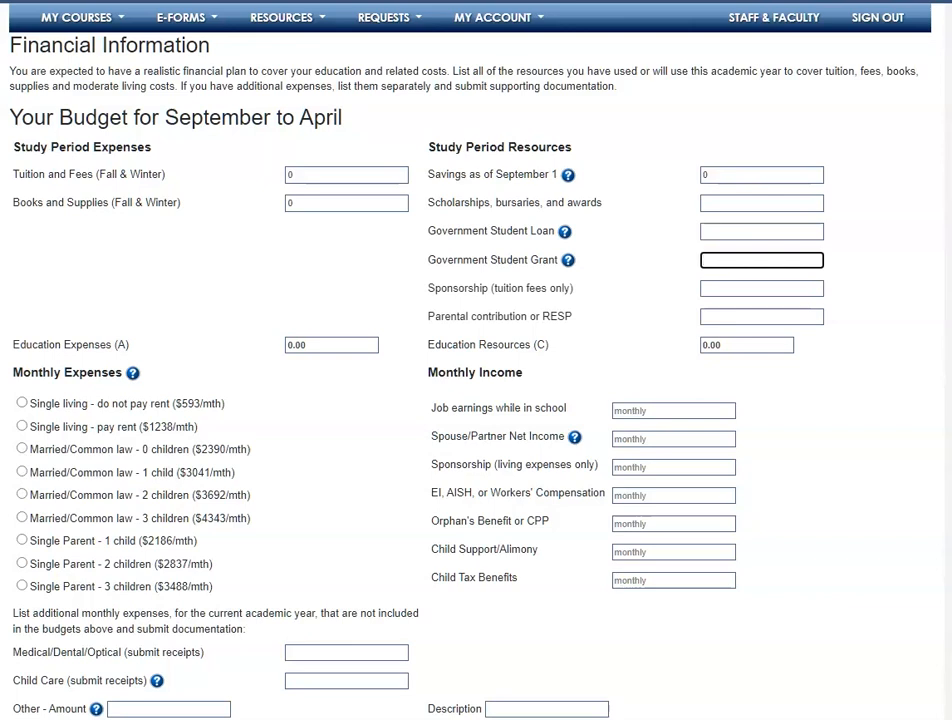
# Enter 0 as the Government Student Grant amount in the study period resources.
pyautogui.write('0')
pyautogui.press('Tab')
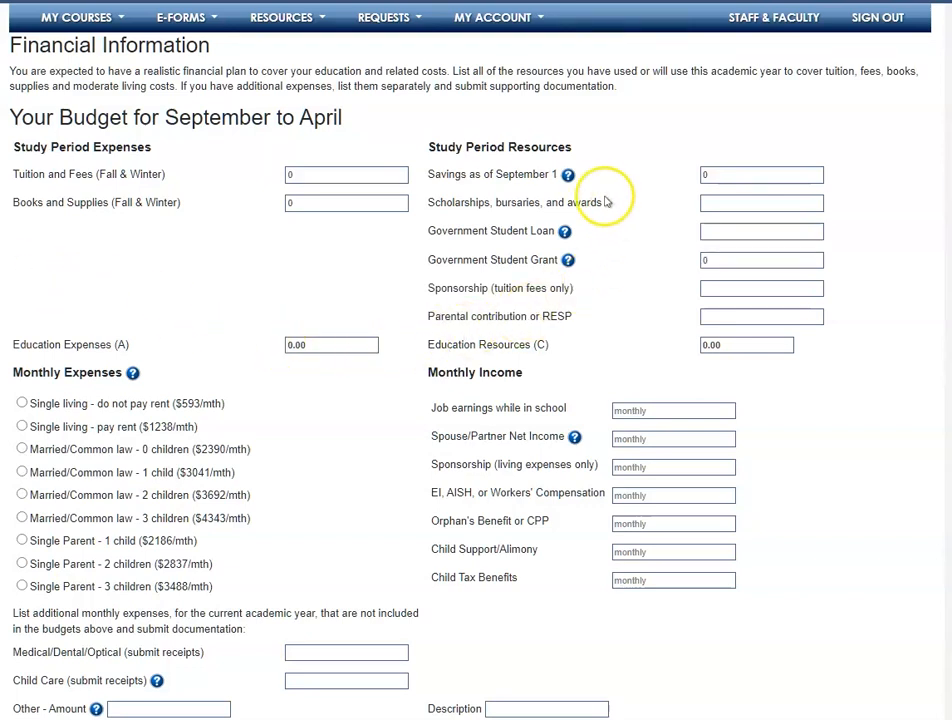
pyautogui.moveTo(568, 176)
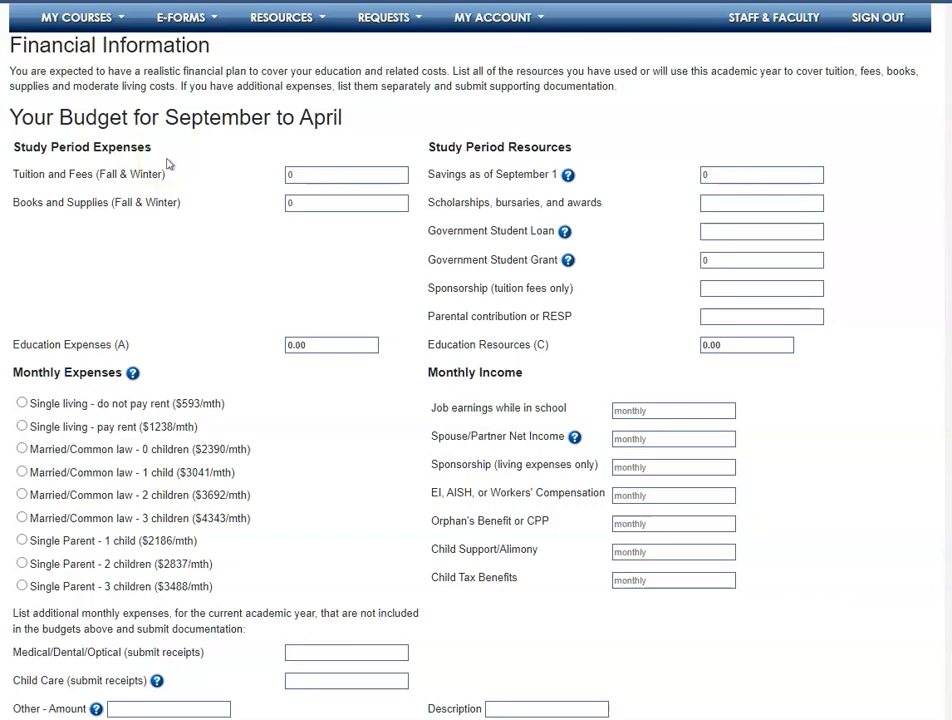
# Set the fall and winter study expenses to 11595 for tuition and fees and 1500 for books and supplies.
pyautogui.click(321, 176)
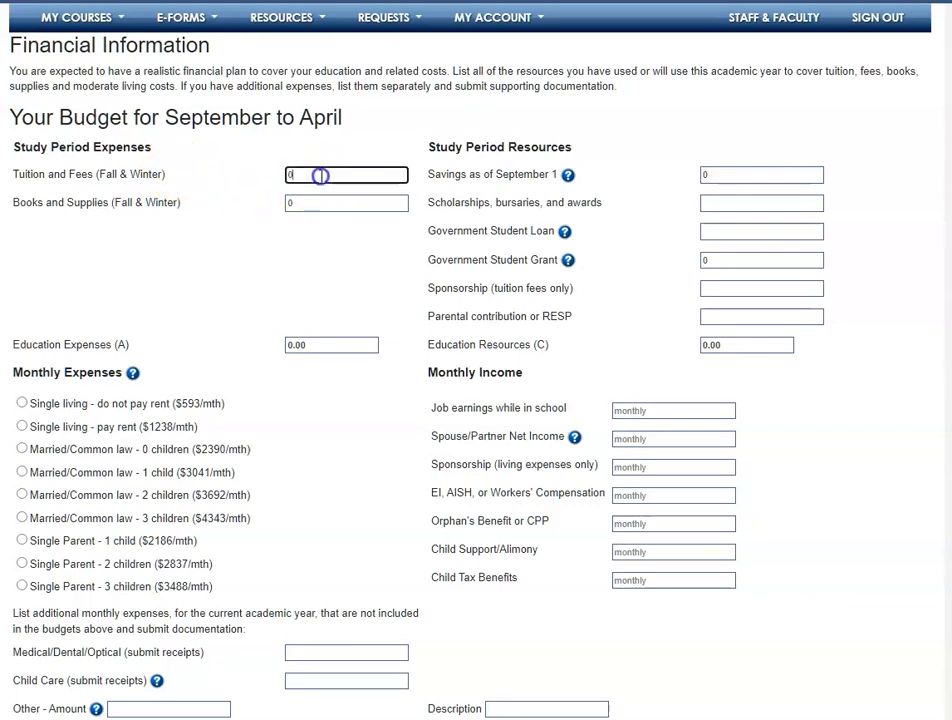
pyautogui.write('11595')
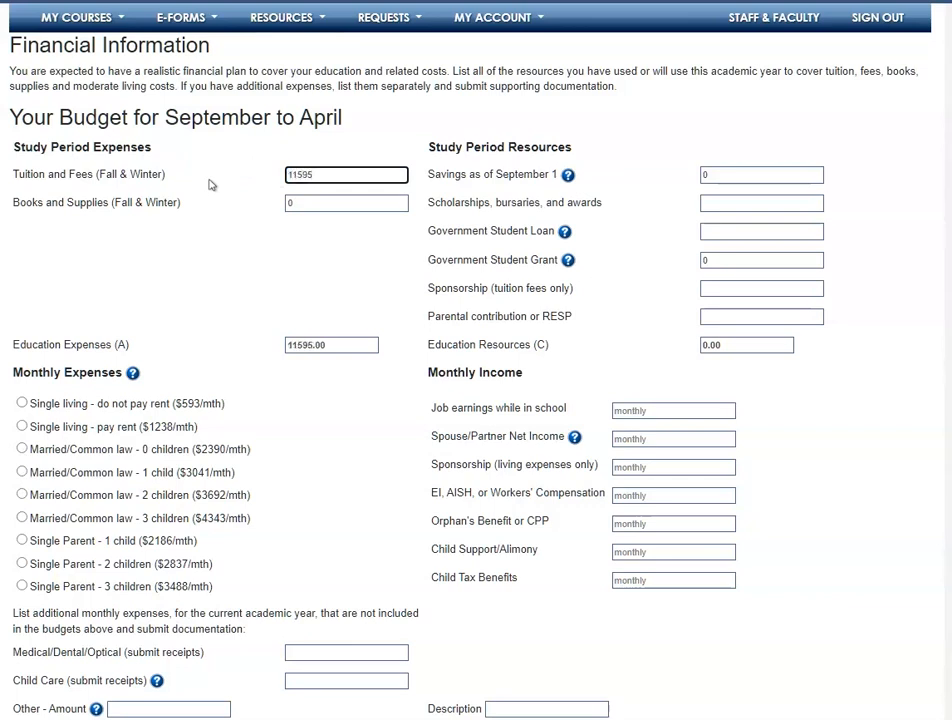
pyautogui.click(316, 203)
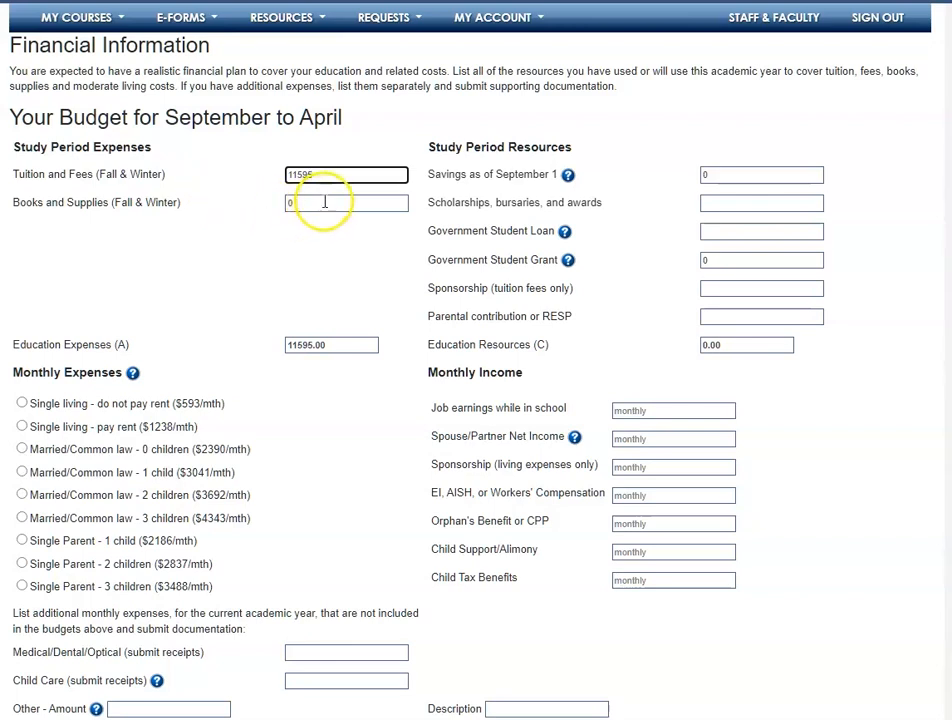
pyautogui.click(202, 204)
pyautogui.write('1500')
pyautogui.click(180, 236)
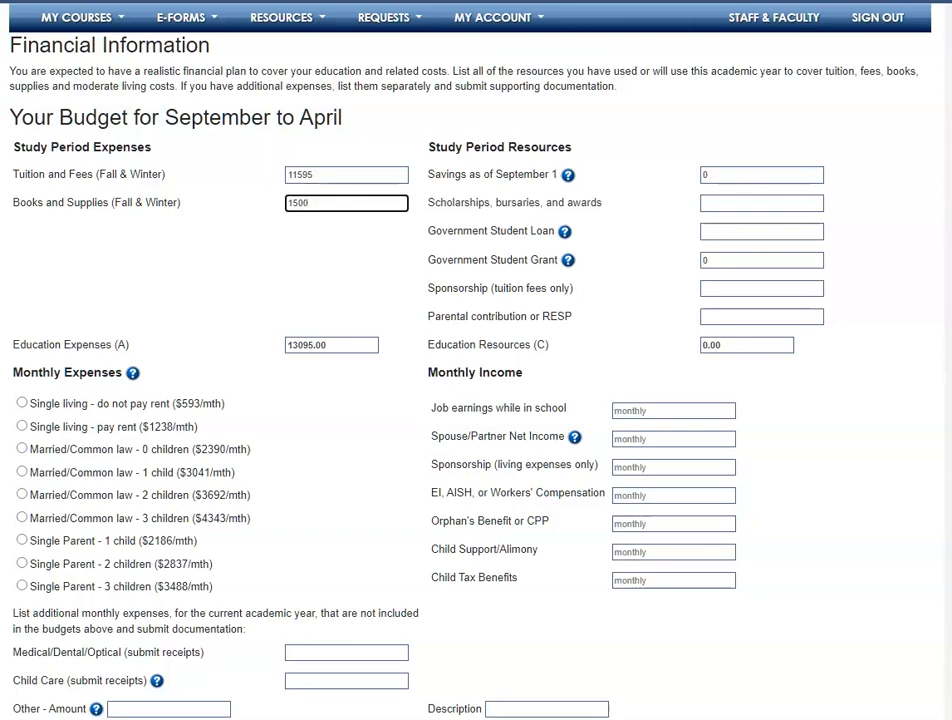
# Enter 500 for savings as of September 1 and 0 for scholarships, bursaries, and awards.
pyautogui.click(714, 174)
pyautogui.write('500')
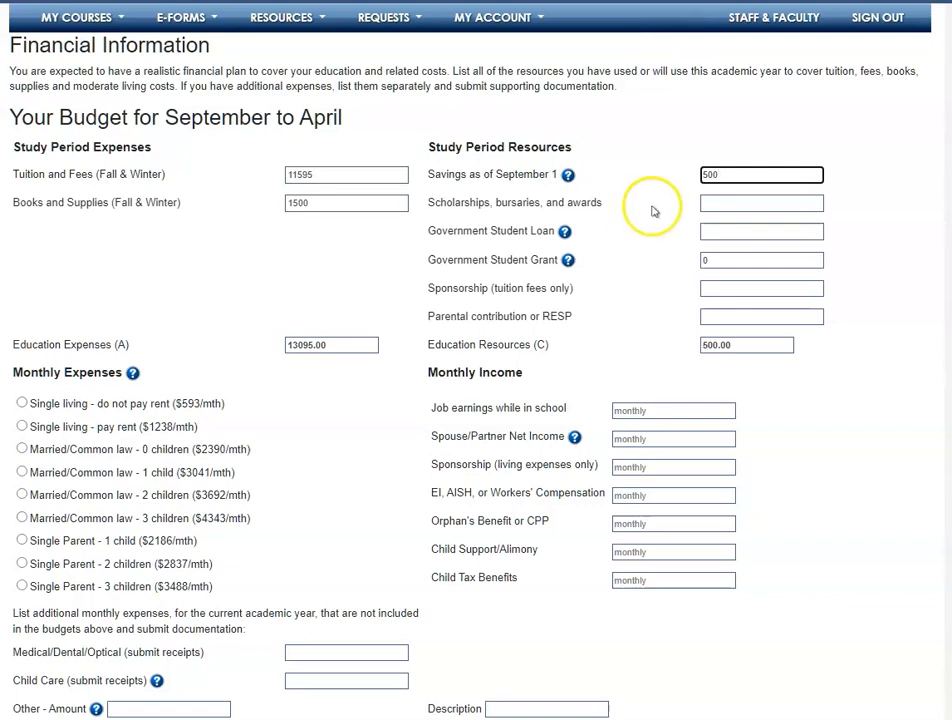
pyautogui.click(729, 202)
pyautogui.write('0')
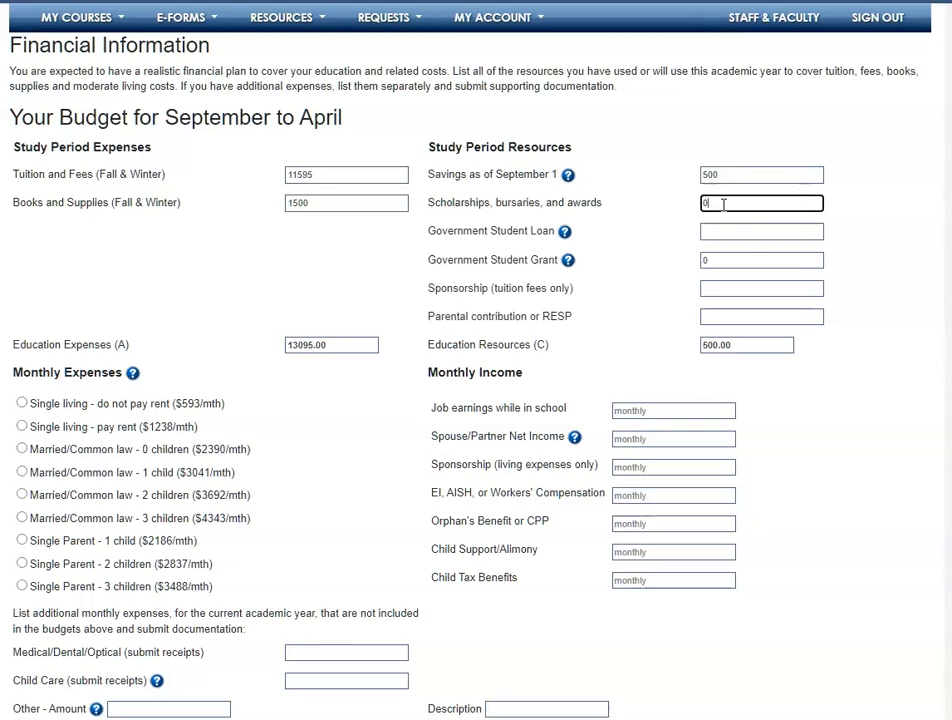
# Enter a Government Student Loan of 8000 and a Government Student Grant of 4200.
pyautogui.click(723, 232)
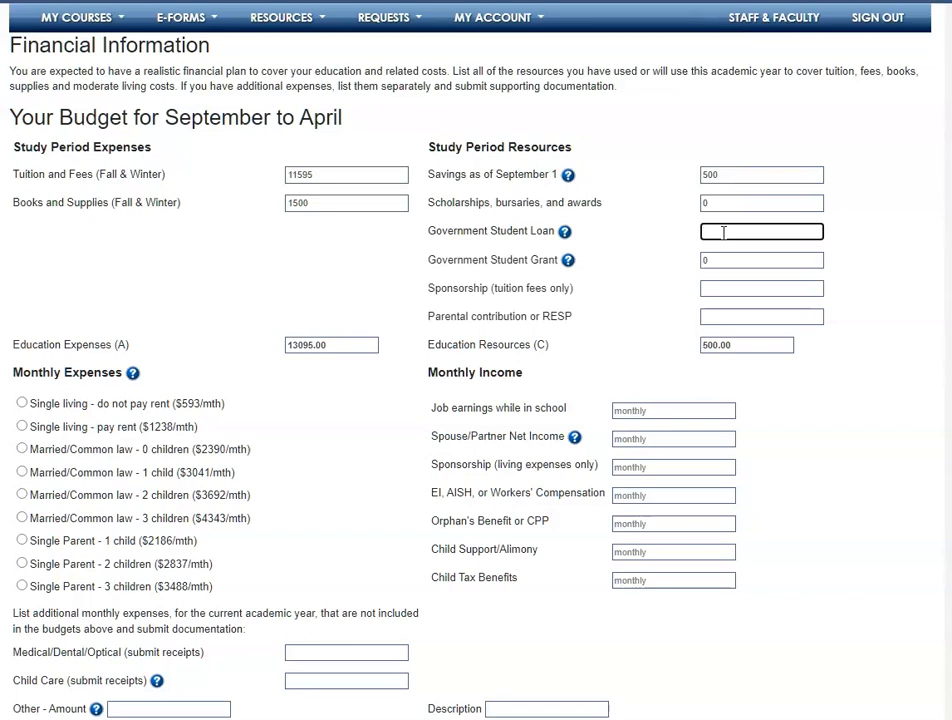
pyautogui.write('8000')
pyautogui.press('Tab')
pyautogui.write('4200')
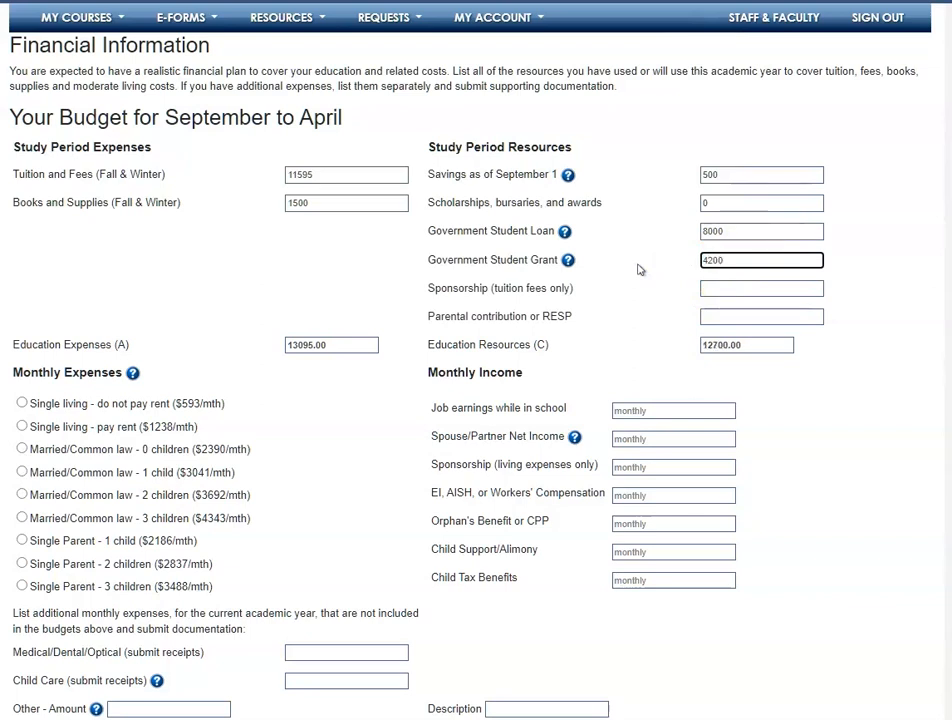
# Enter 0 for both the tuition-only sponsorship and the parental contribution or RESP.
pyautogui.click(651, 297)
pyautogui.click(732, 290)
pyautogui.write('0')
pyautogui.click(731, 314)
pyautogui.write('0')
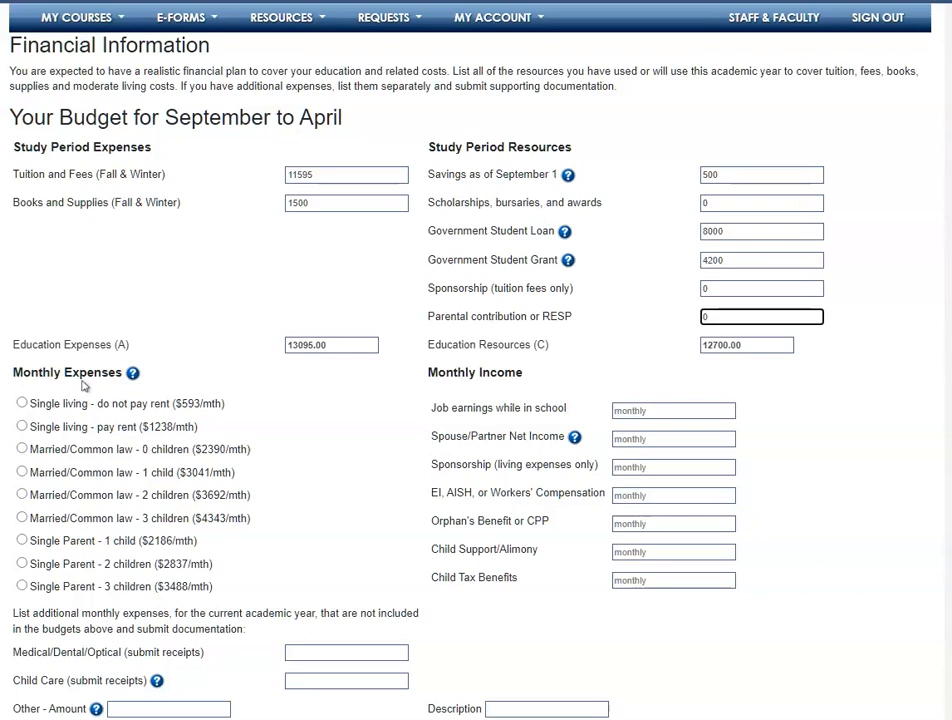
# Choose the single living, pay rent budget ($1238/mth) and enter 900 as monthly job earnings while in school.
pyautogui.click(21, 427)
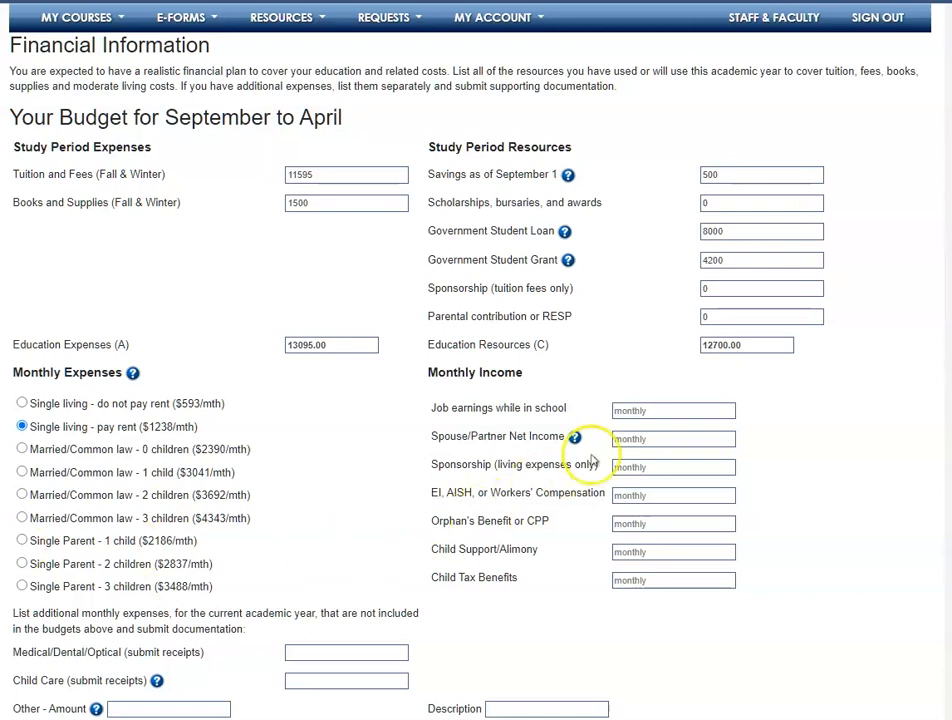
pyautogui.click(655, 413)
pyautogui.write('900')
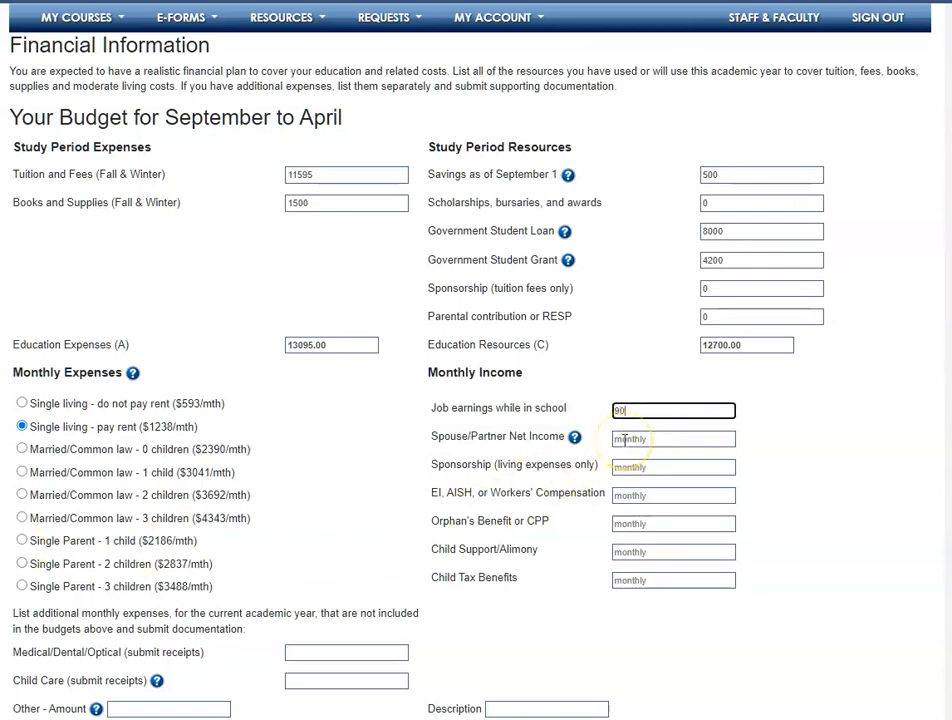
# Fill every remaining monthly income source, from Spouse/Partner Net Income through Child Tax Benefits, with 0.
pyautogui.click(625, 439)
pyautogui.write('0')
pyautogui.click(638, 466)
pyautogui.write('0')
pyautogui.click(638, 493)
pyautogui.write('0')
pyautogui.click(638, 523)
pyautogui.write('0')
pyautogui.click(639, 551)
pyautogui.write('0')
pyautogui.click(634, 579)
pyautogui.write('0')
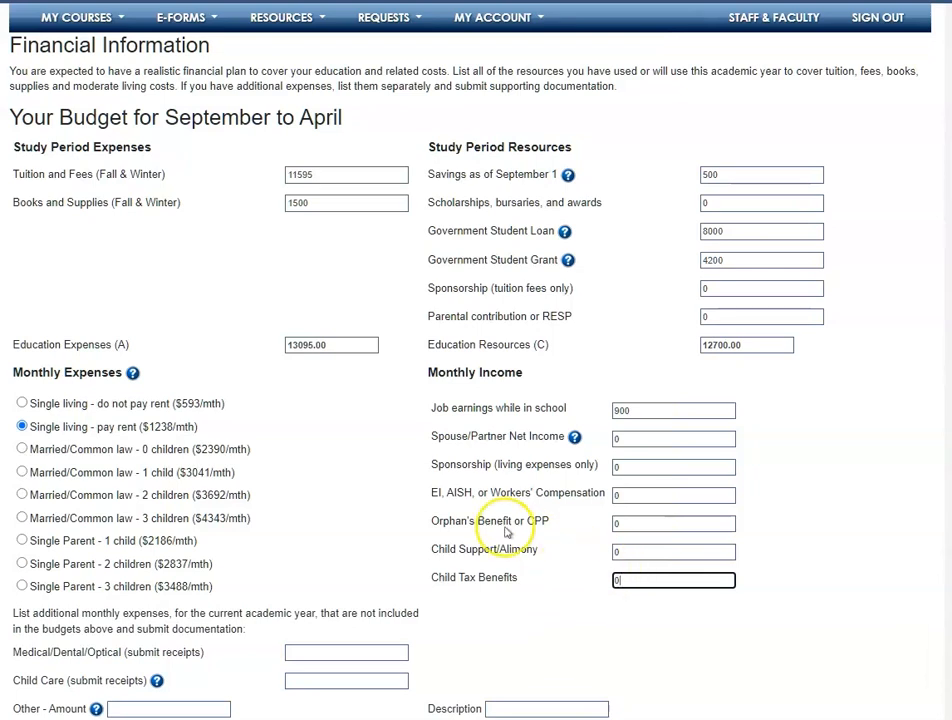
# Enter 0 for the additional monthly medical/dental/optical, child care and other expense amounts.
pyautogui.scroll(-3, 504, 588)
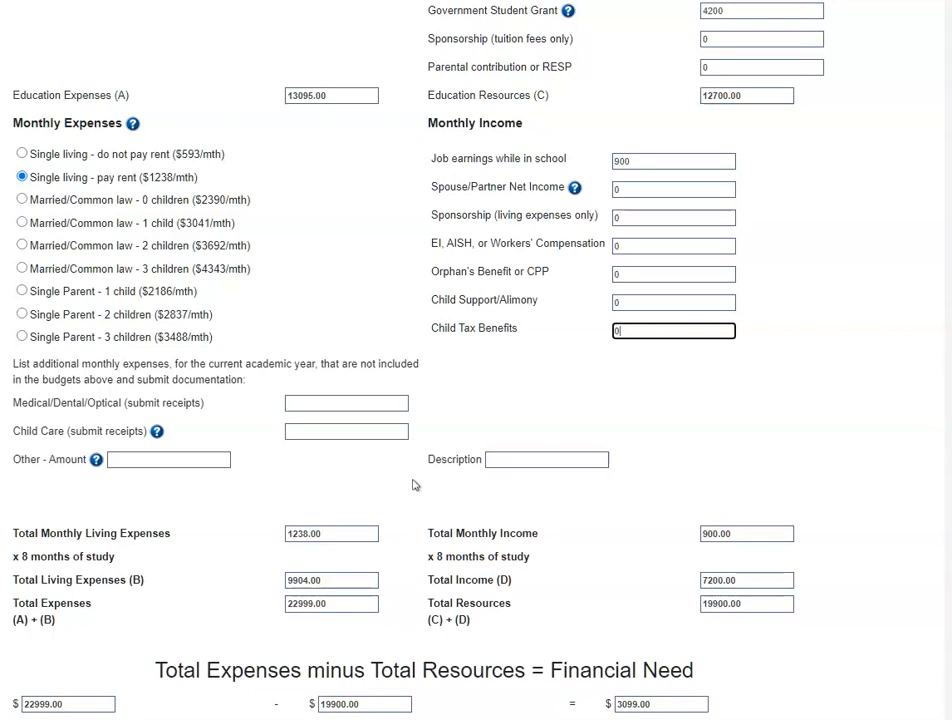
pyautogui.click(322, 406)
pyautogui.write('0')
pyautogui.click(314, 431)
pyautogui.write('0')
pyautogui.click(160, 457)
pyautogui.write('0')
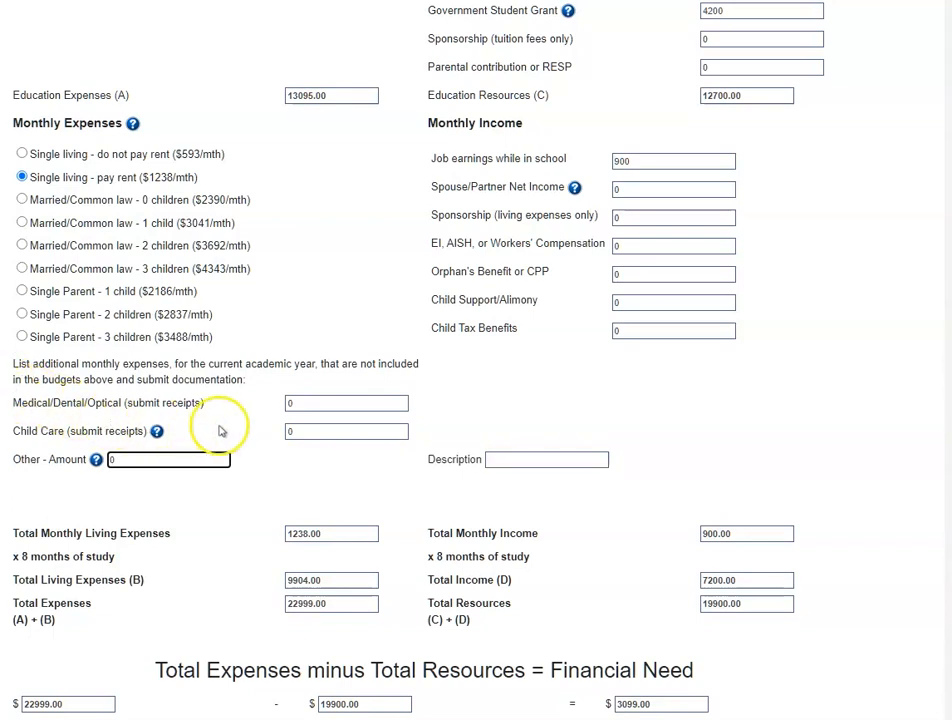
pyautogui.click(232, 487)
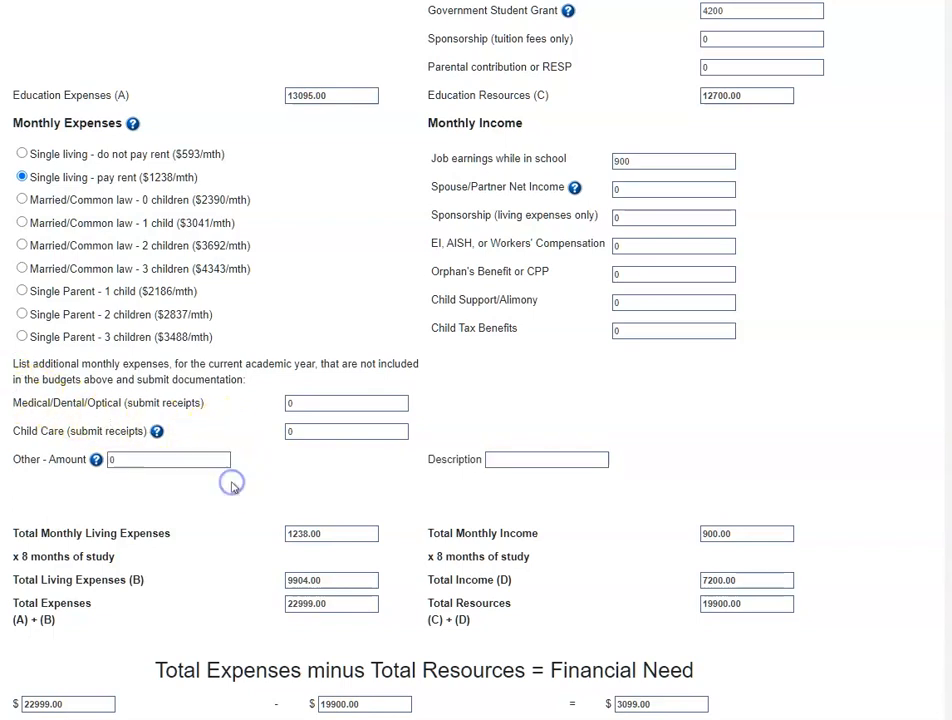
# Explain how the shortfall will be covered with "I plan on working more hours to meet my shortfall.".
pyautogui.scroll(-3, 229, 540)
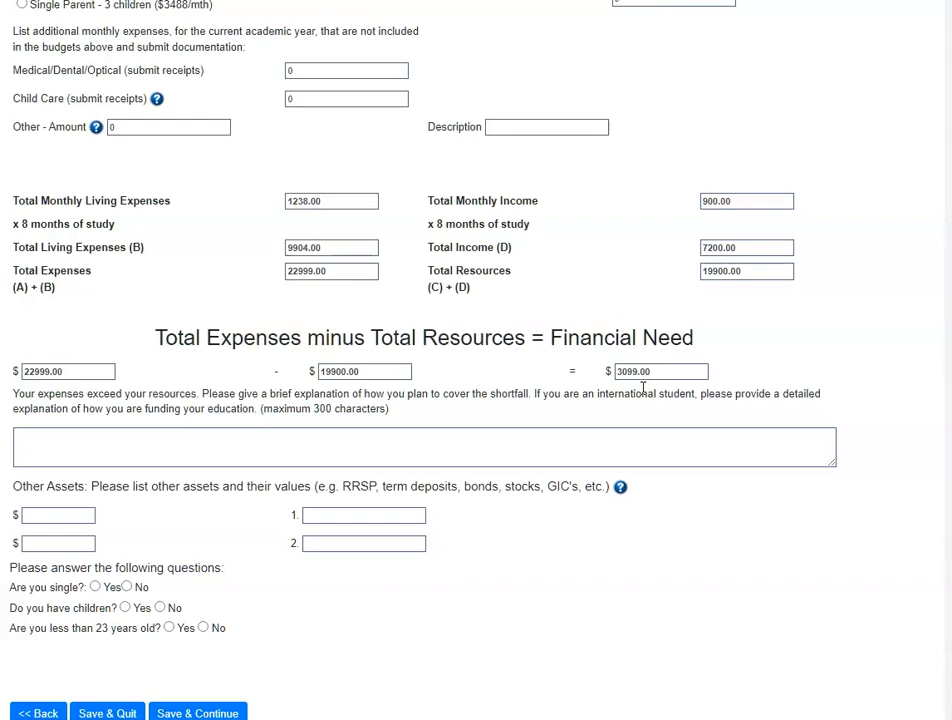
pyautogui.click(98, 442)
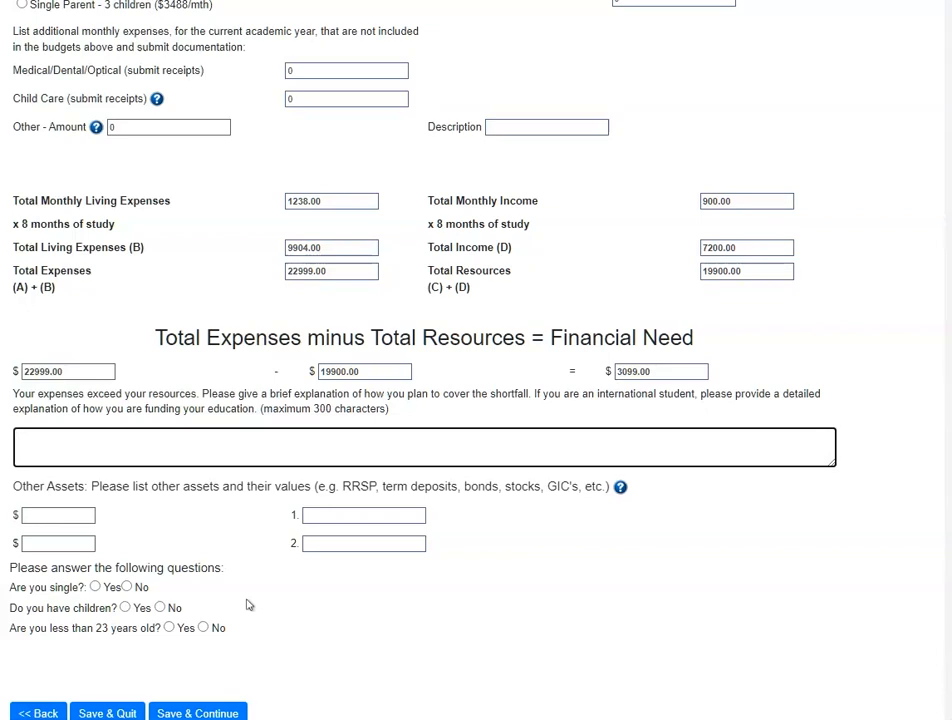
pyautogui.write('I plan on working mo')
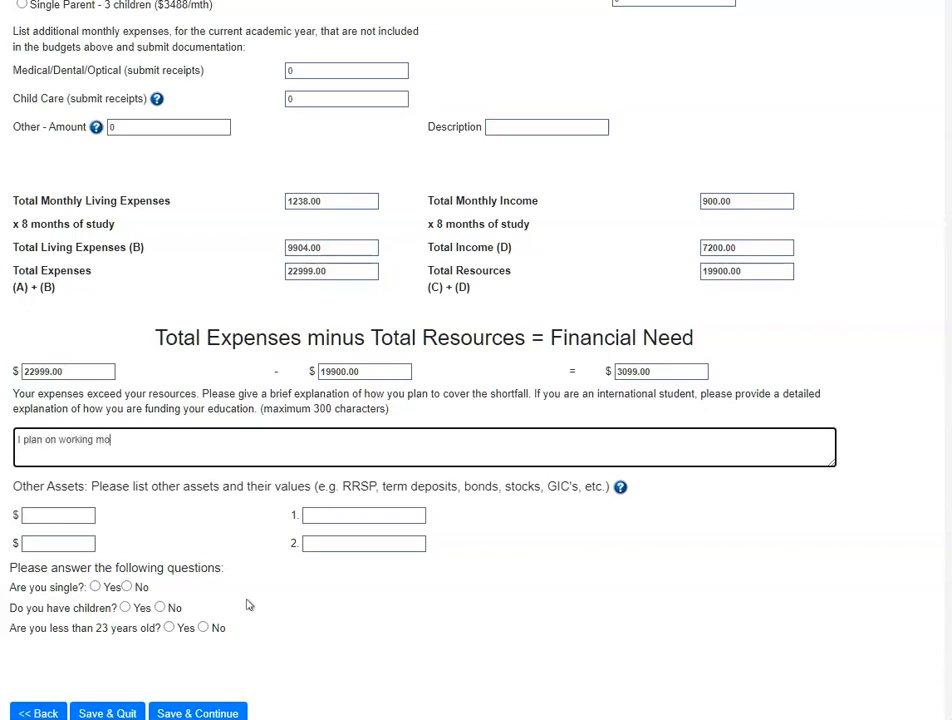
pyautogui.write('re hours to meet my')
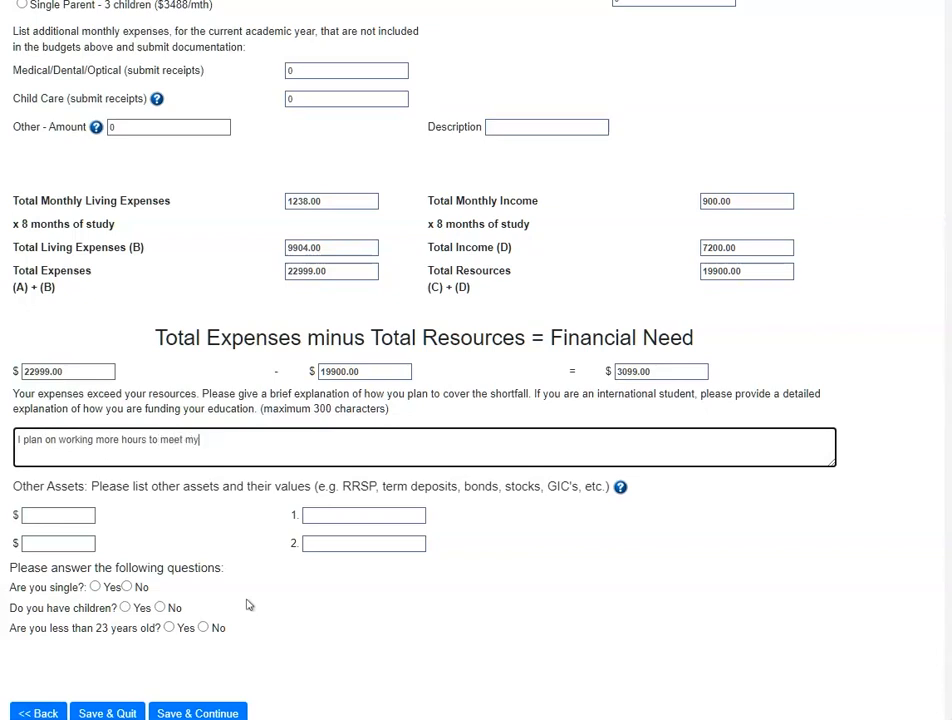
pyautogui.write(' shortfall.')
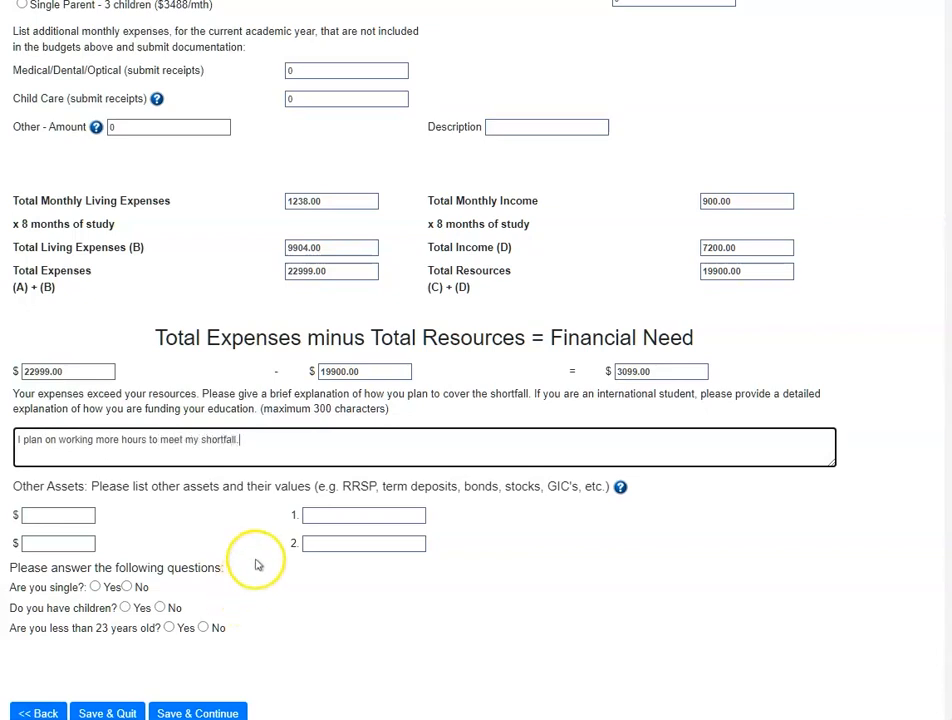
# Enter 0 as the value of both entries under Other Assets.
pyautogui.scroll(-1, 256, 563)
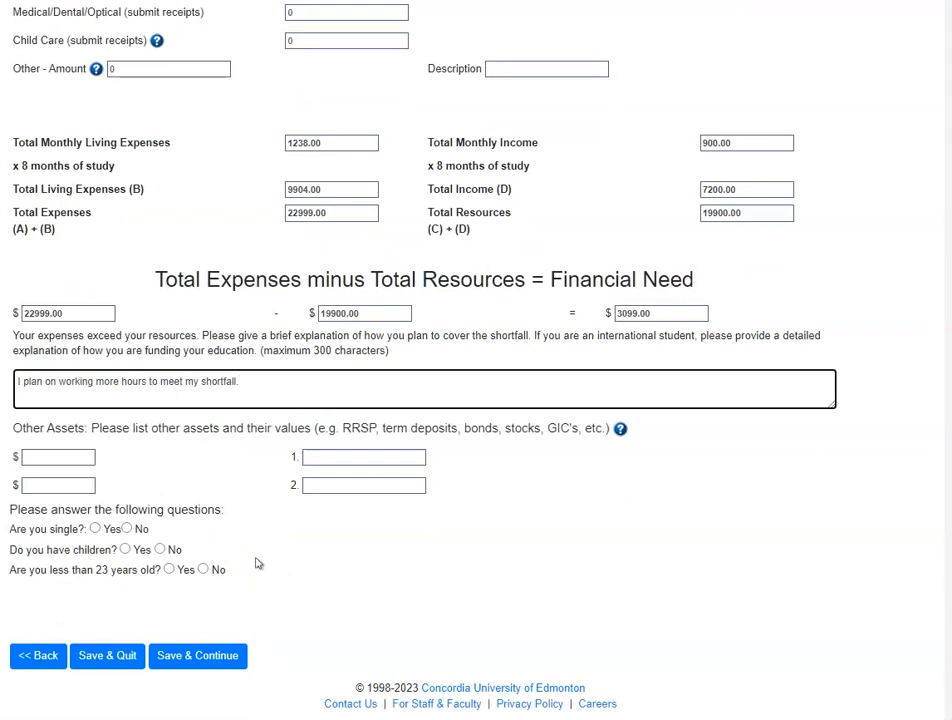
pyautogui.click(58, 457)
pyautogui.write('0')
pyautogui.click(64, 484)
pyautogui.write('0')
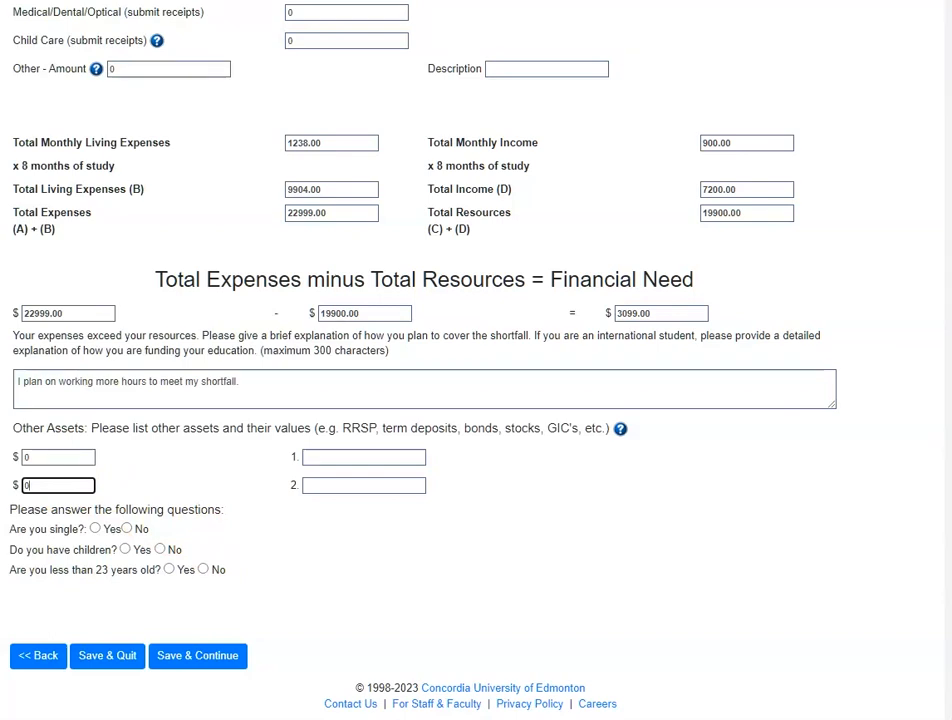
# Answer Yes to being single, No to having children, and Yes to being less than 23 years old.
pyautogui.click(95, 529)
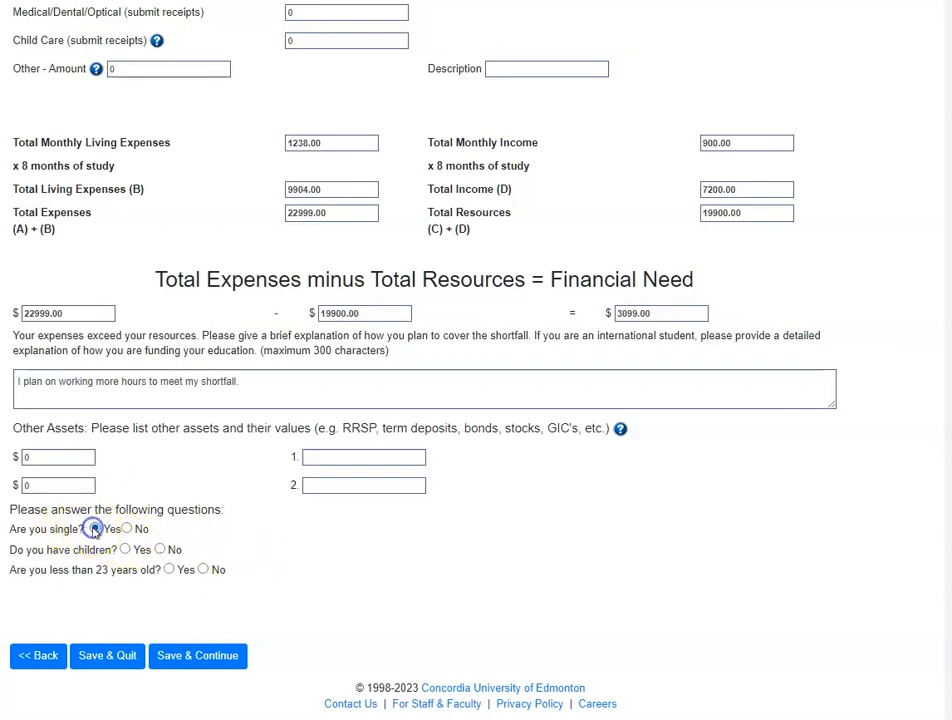
pyautogui.click(161, 550)
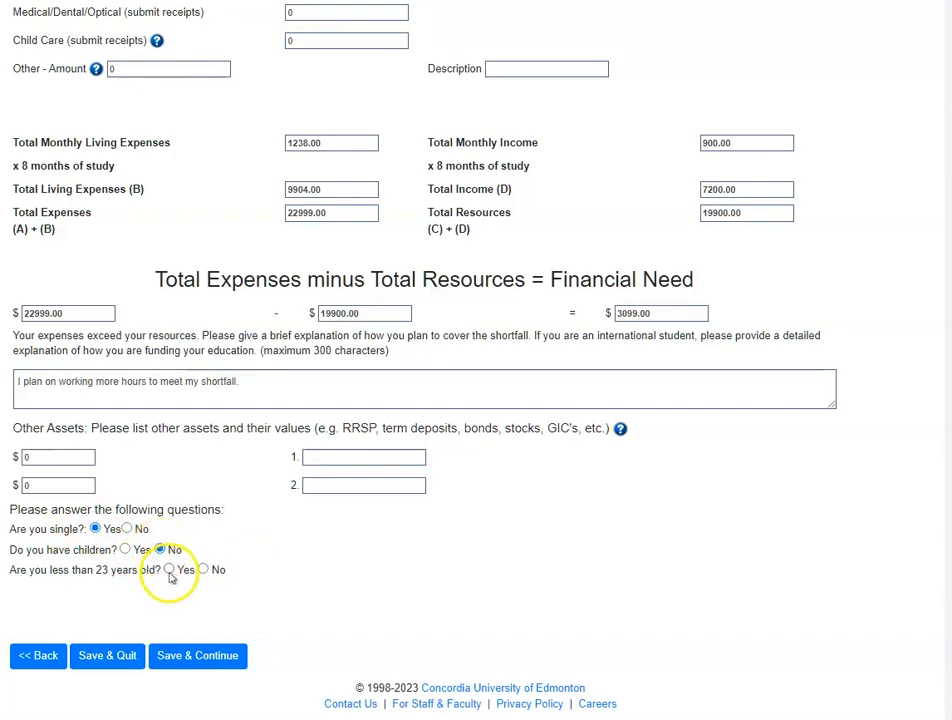
pyautogui.click(169, 570)
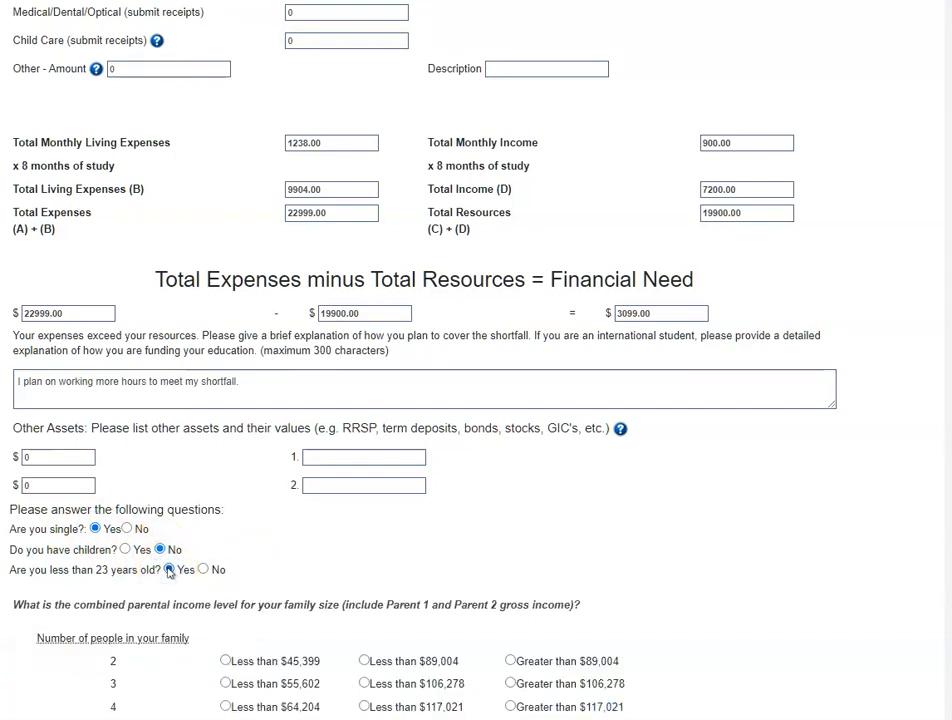
# Select the "Less than $117,021" parental income level for a family of 4 and enter 1 child attending post-secondary.
pyautogui.scroll(-1, 169, 572)
pyautogui.scroll(-1, 169, 572)
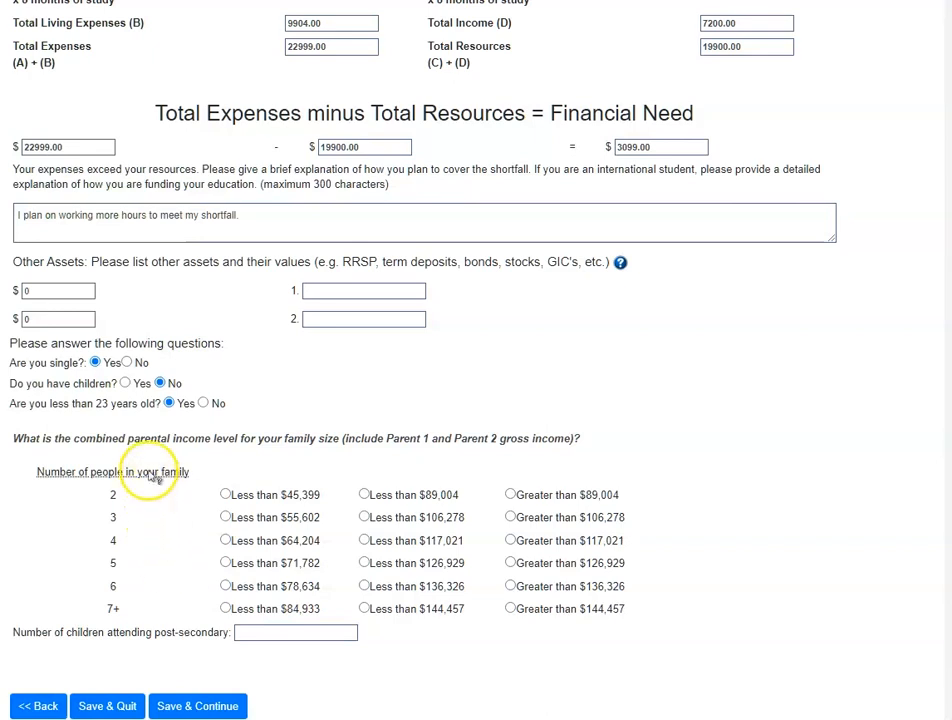
pyautogui.moveTo(153, 478)
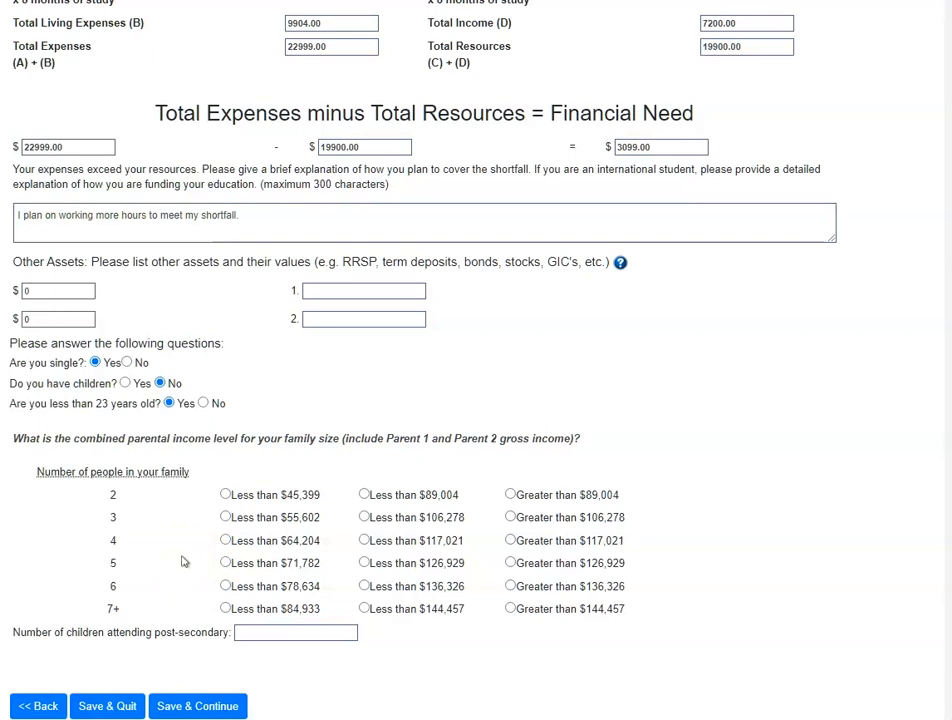
pyautogui.click(364, 541)
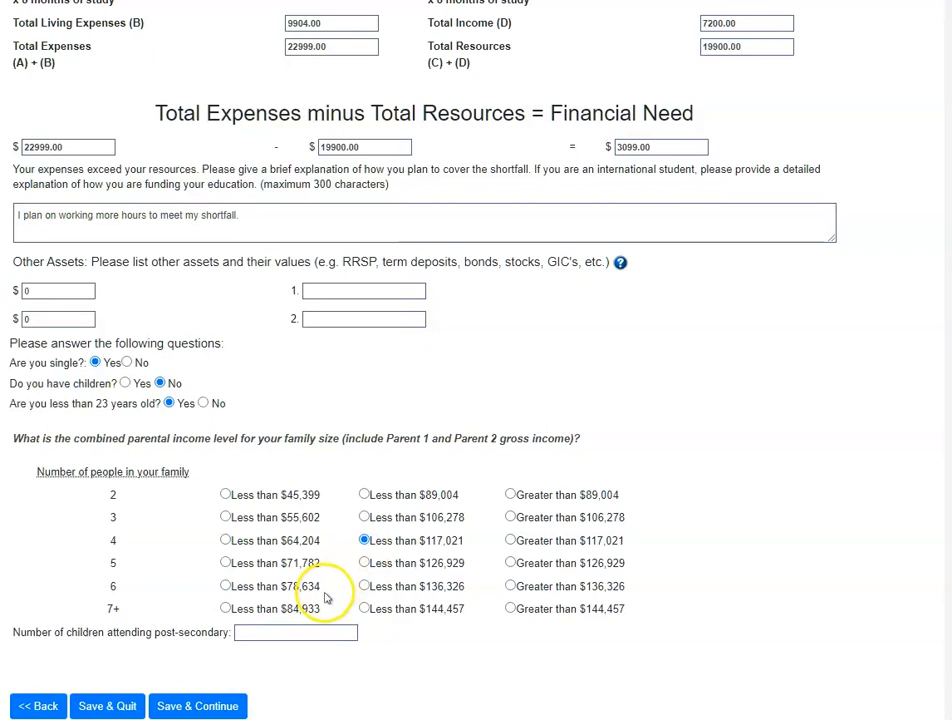
pyautogui.click(281, 635)
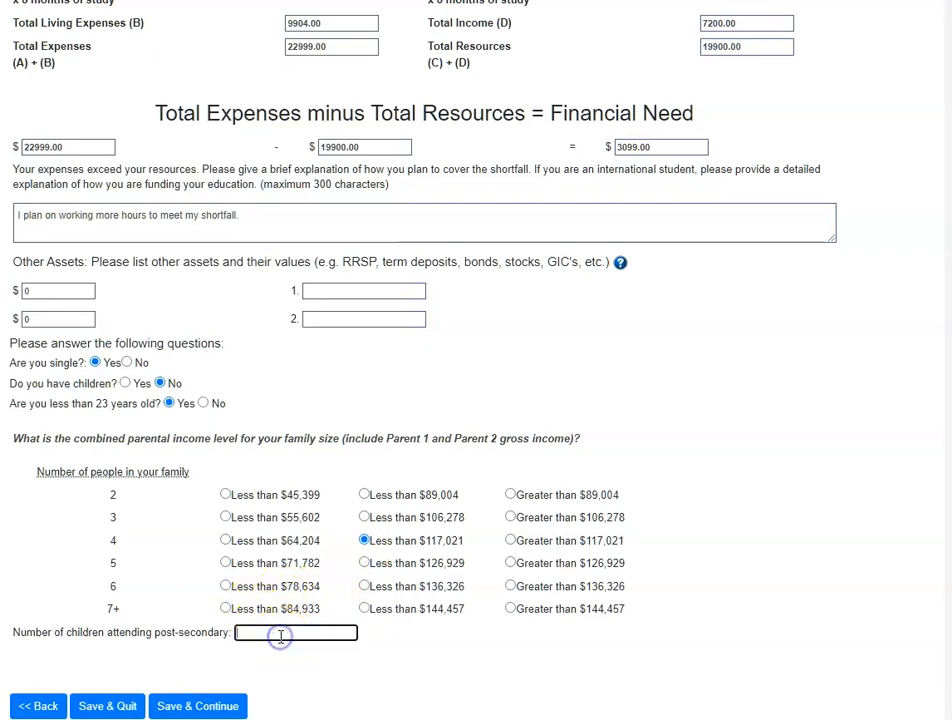
pyautogui.write('1')
pyautogui.scroll(-1, 282, 636)
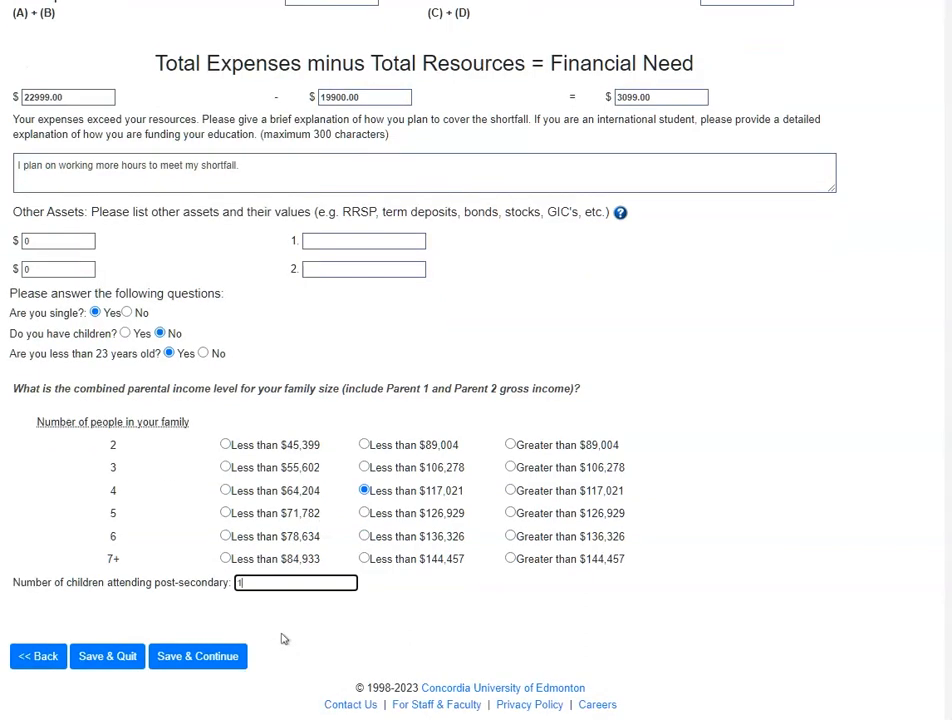
pyautogui.click(186, 664)
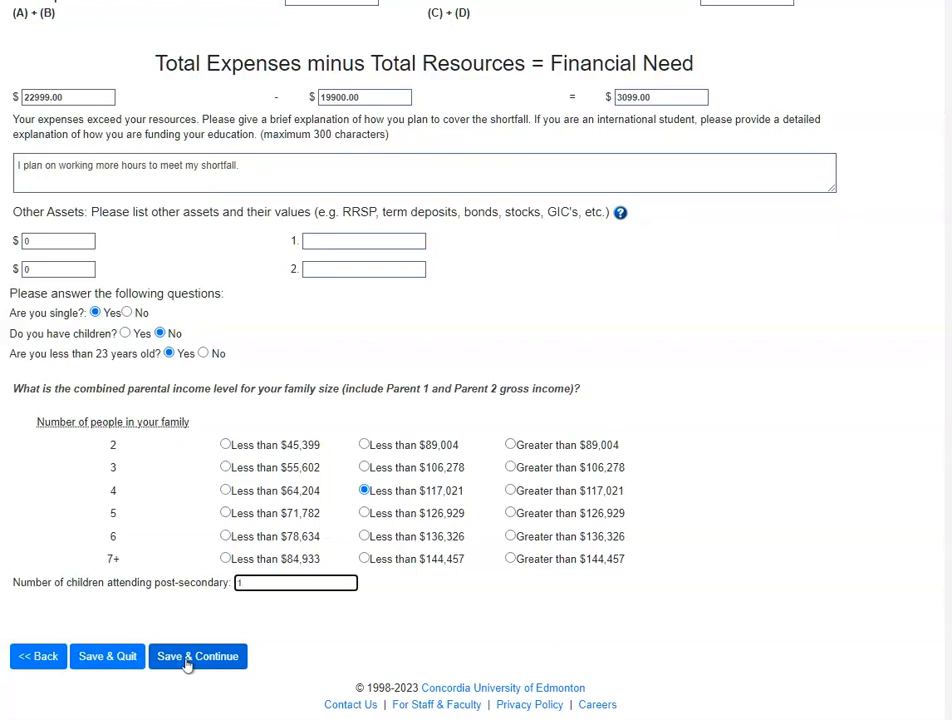
pyautogui.click(96, 665)
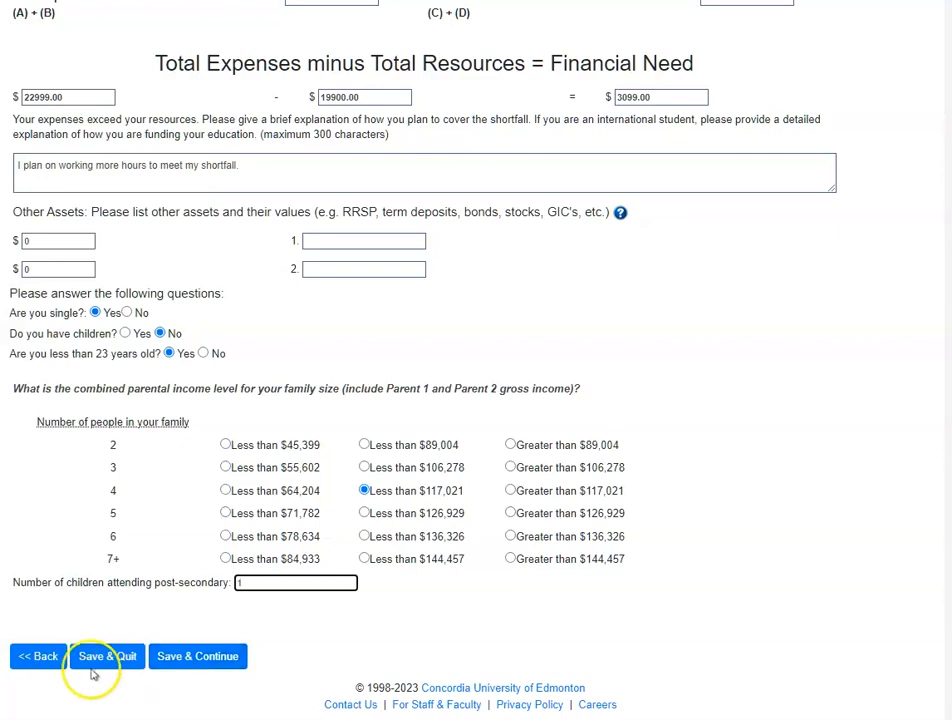